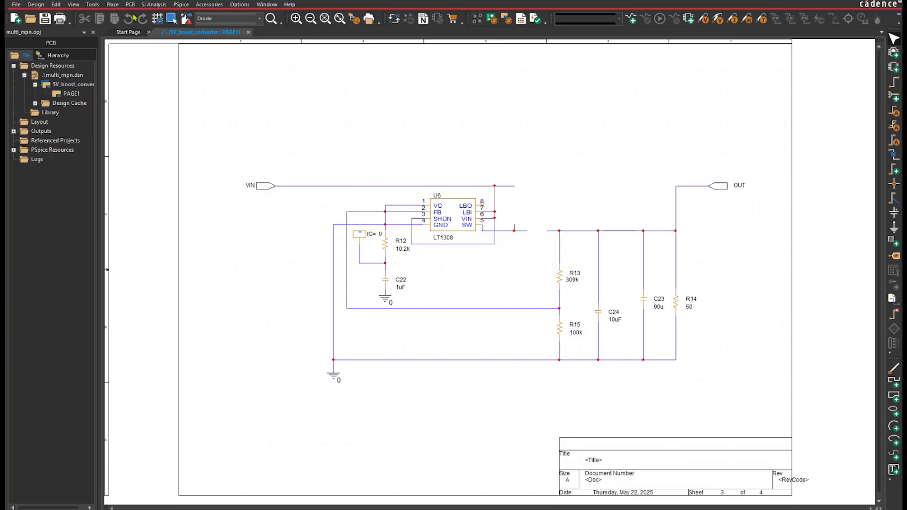
Browse the workspace components for the 2uH inductor cdn-ind-006 and select its manufacturer part IHLP4040DZER2R0M1A
left_click(109, 6)
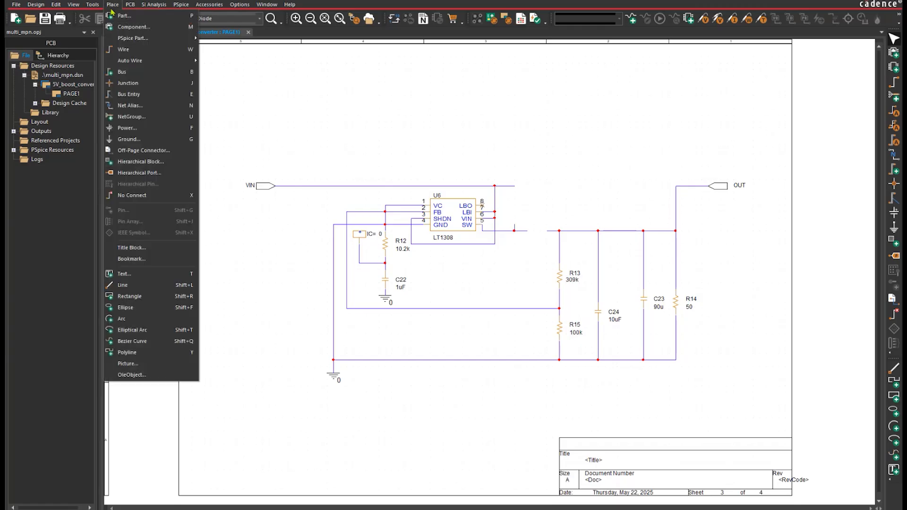
left_click(120, 27)
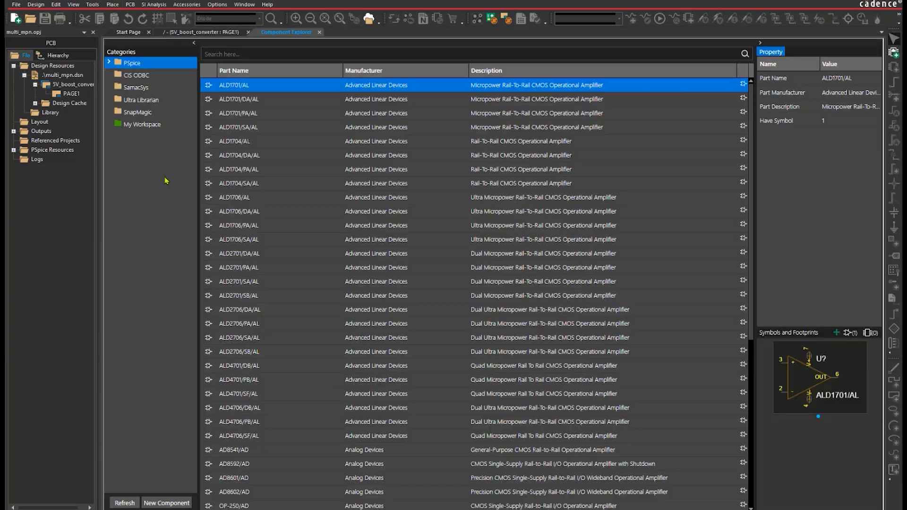
left_click(151, 125)
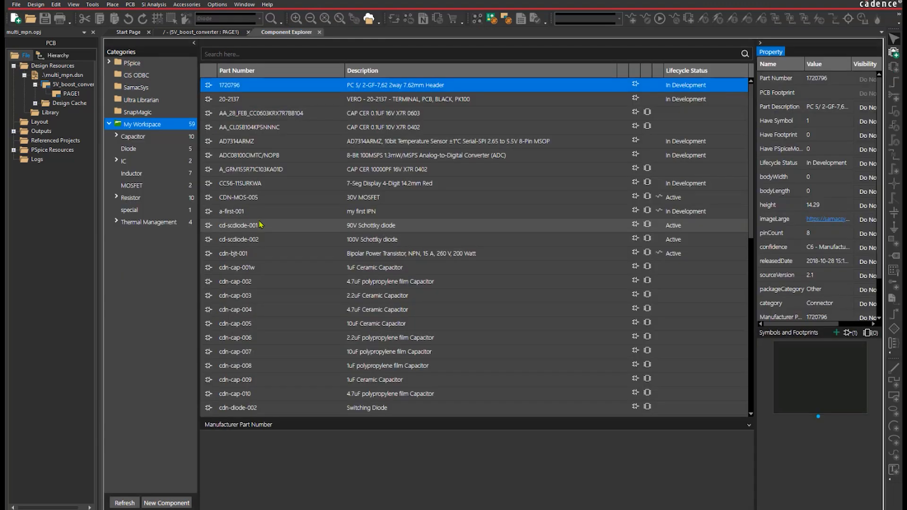
left_click(128, 175)
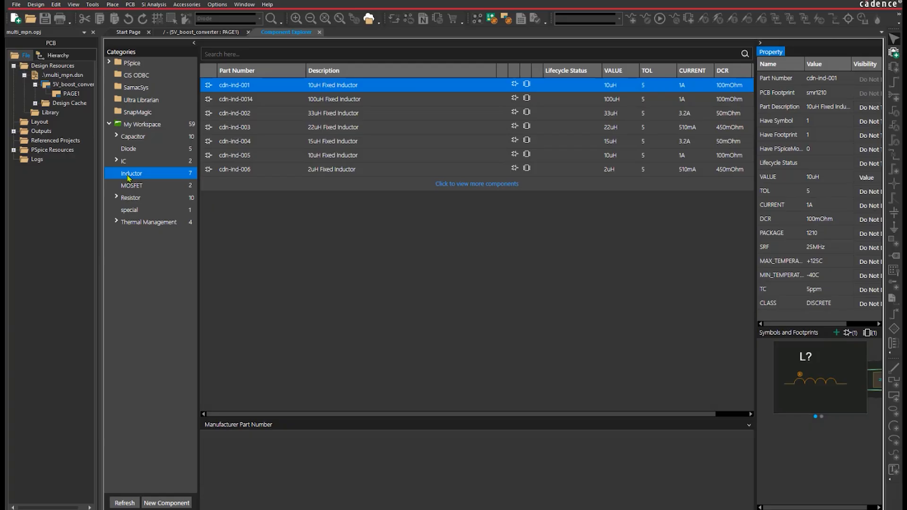
left_click(254, 172)
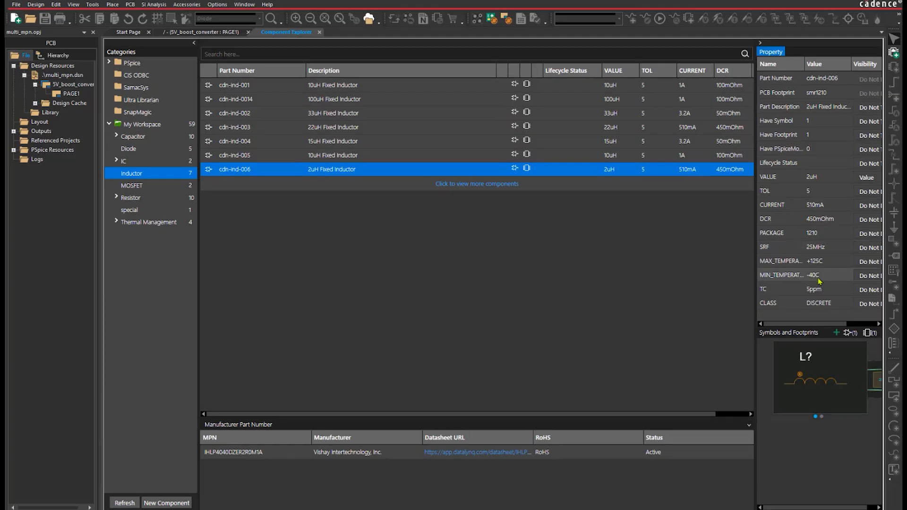
left_click(282, 453)
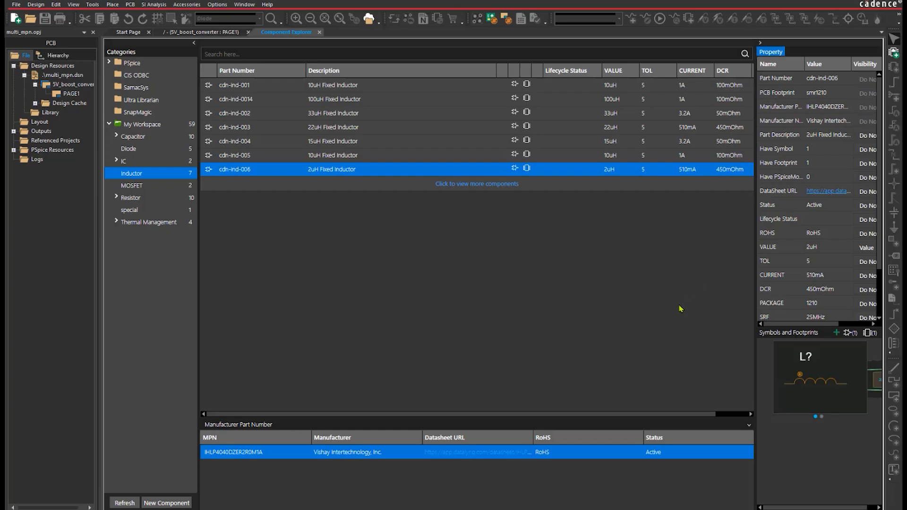
Place the selected inductor vertically between the VIN line and U6's SW net, and save the design
right_click(587, 452)
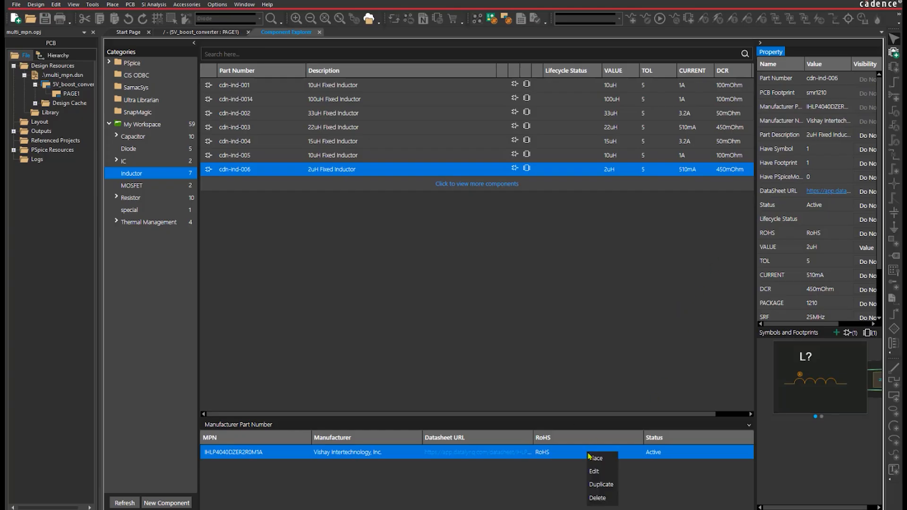
left_click(596, 458)
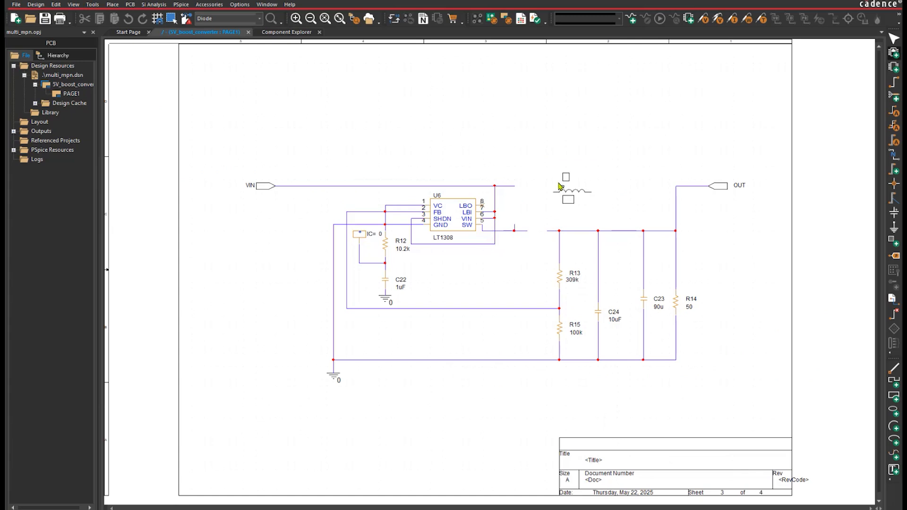
key("r")
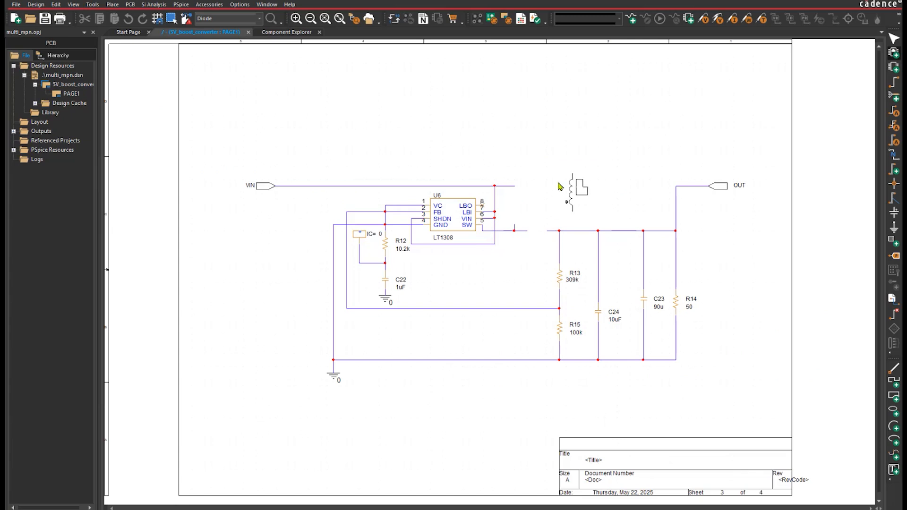
left_click(517, 198)
key("Escape")
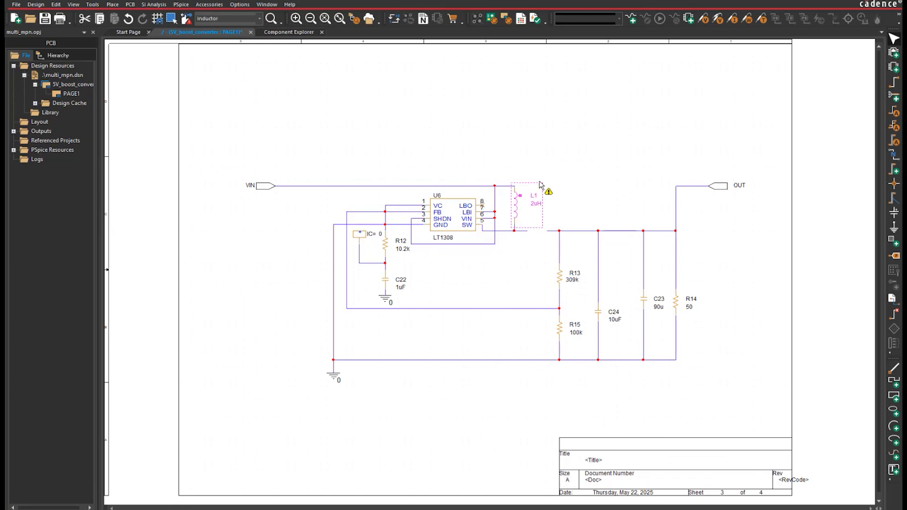
left_click(556, 163)
key("ctrl+s")
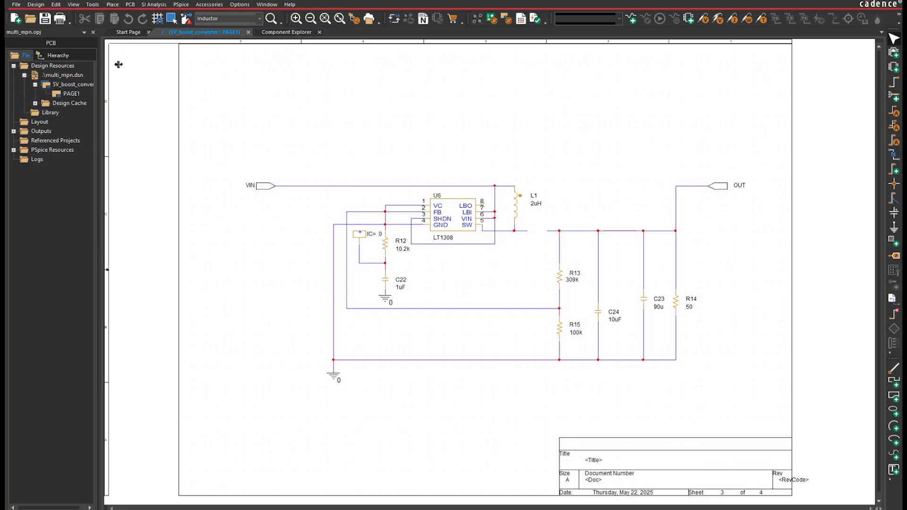
Examine the supply chain details of inductor L1 in the Live BOM, and close the BOM
left_click(92, 5)
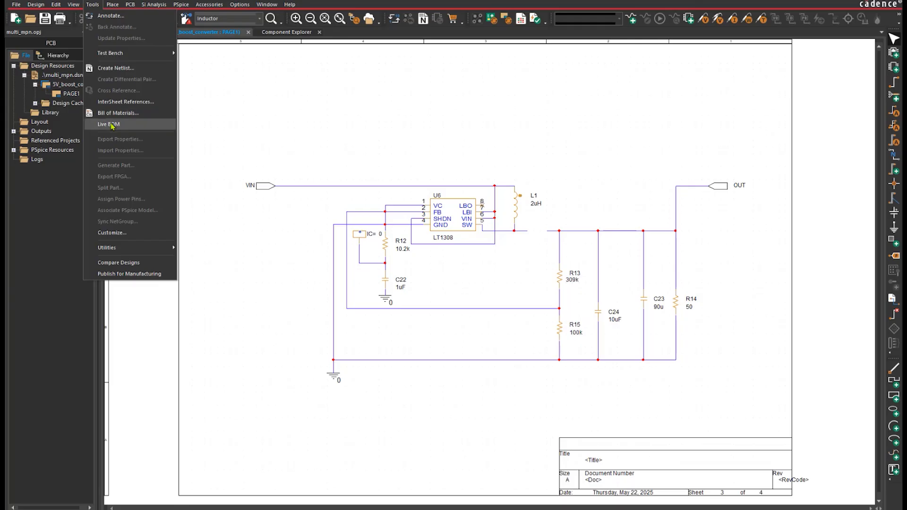
left_click(112, 126)
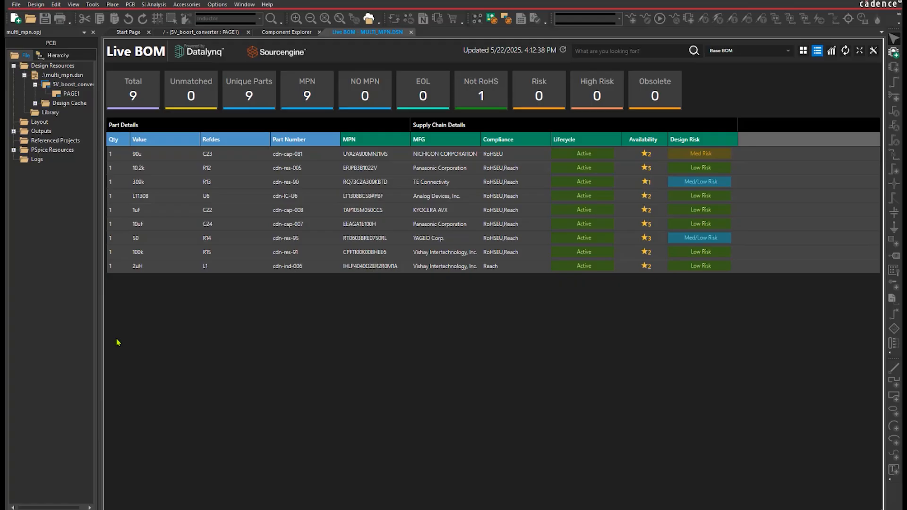
left_click(257, 267)
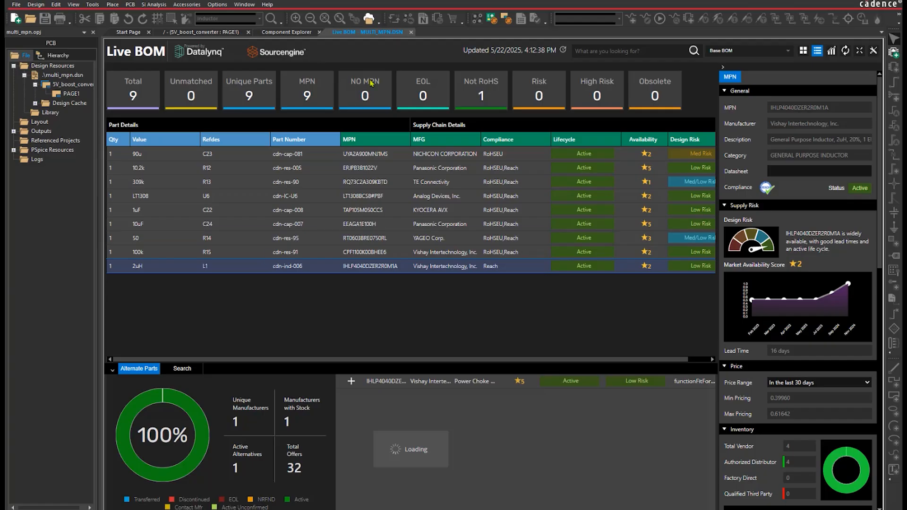
left_click(410, 32)
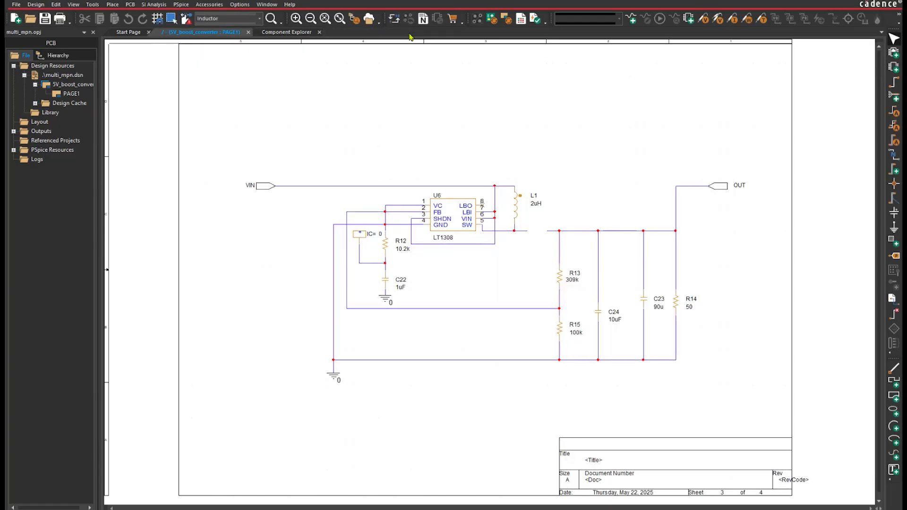
Select the 100V Schottky diode cd-scdiode-002 with Vishay part MBRS1100TR, and set its VR property's visibility to Value
left_click(286, 32)
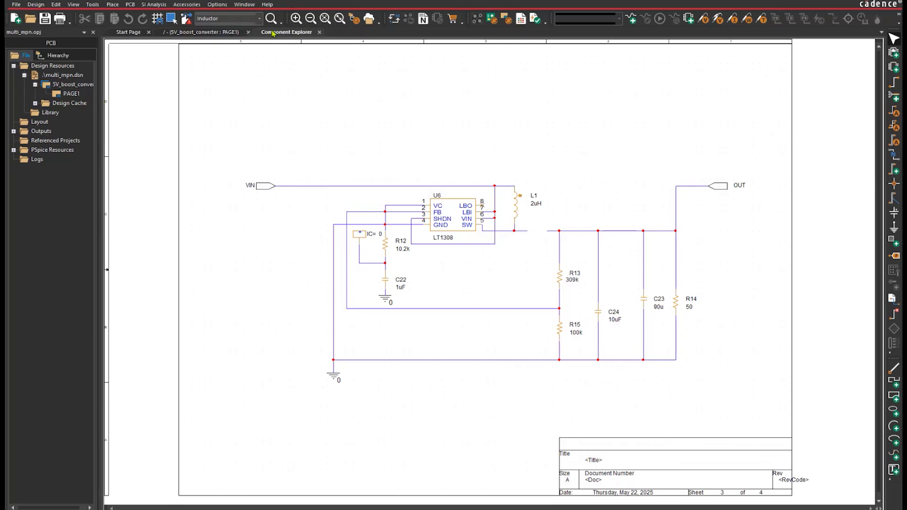
left_click(142, 150)
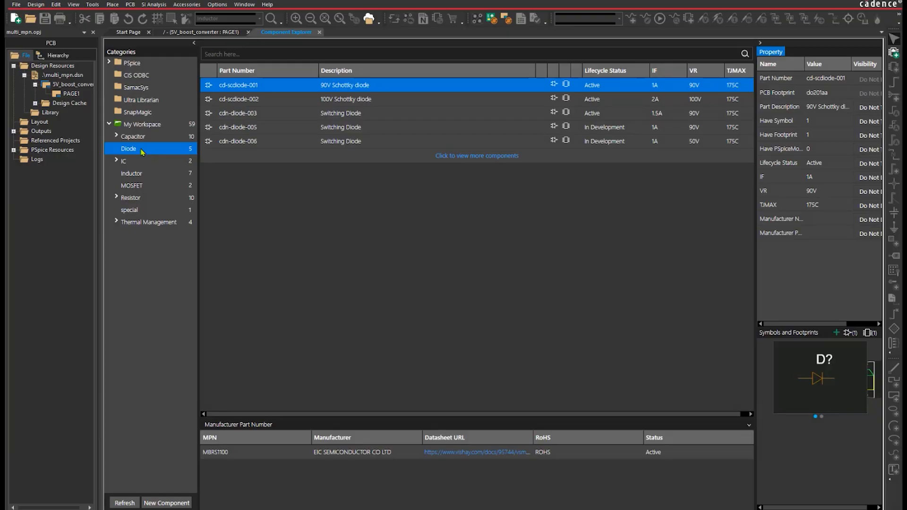
left_click(258, 99)
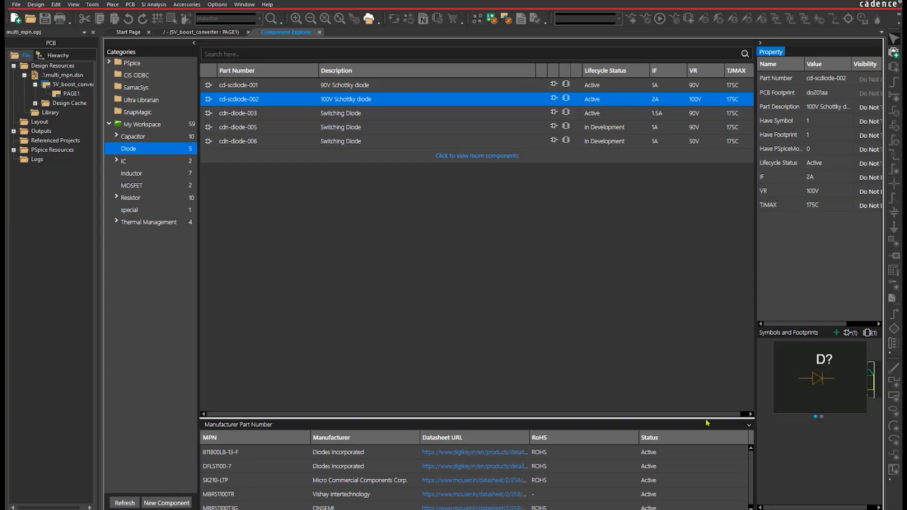
left_click_drag(708, 420, 709, 403)
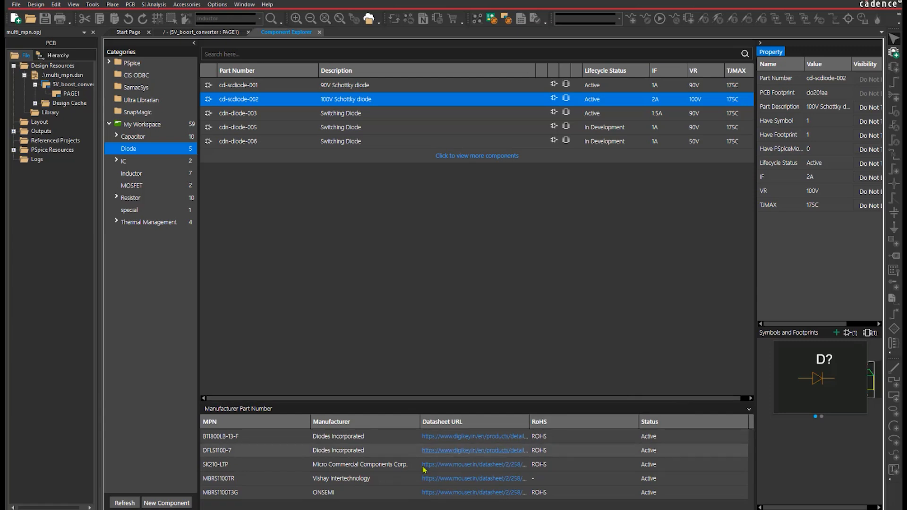
left_click(275, 482)
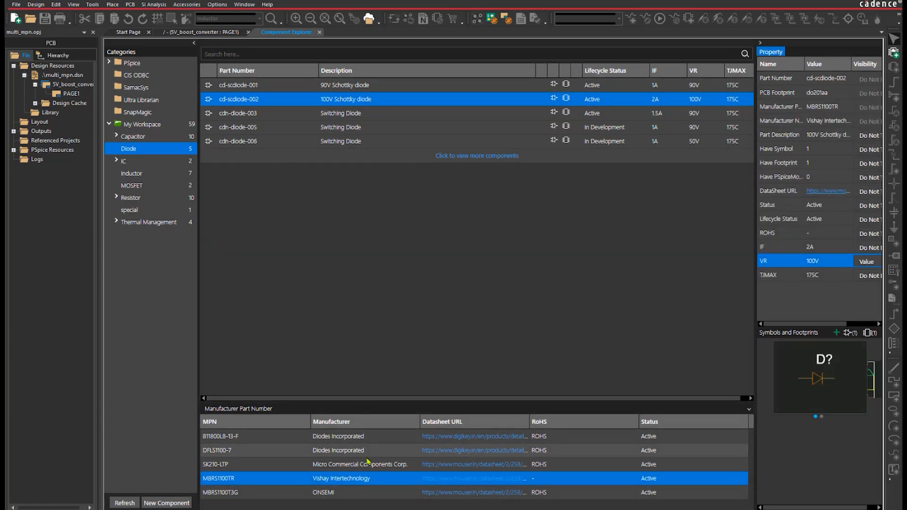
Place the selected diode in the gap between the SW net and the output line above R13
right_click(404, 483)
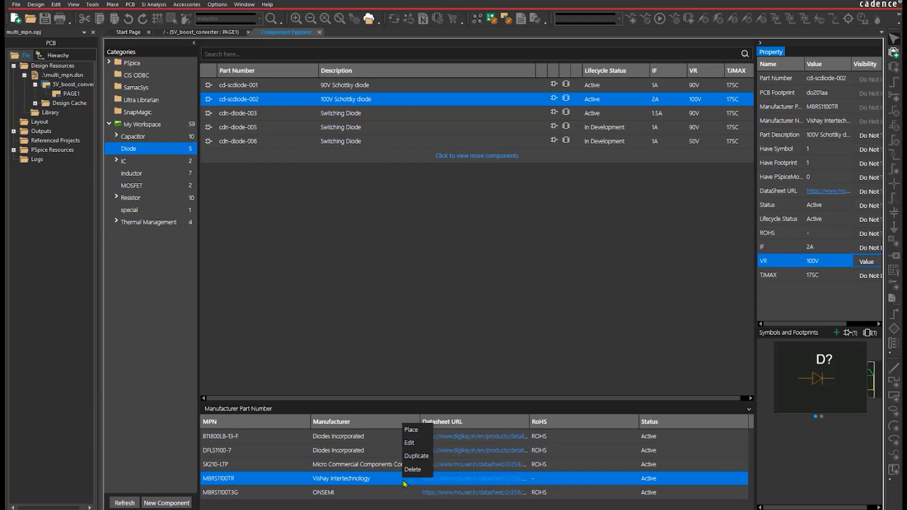
left_click(417, 433)
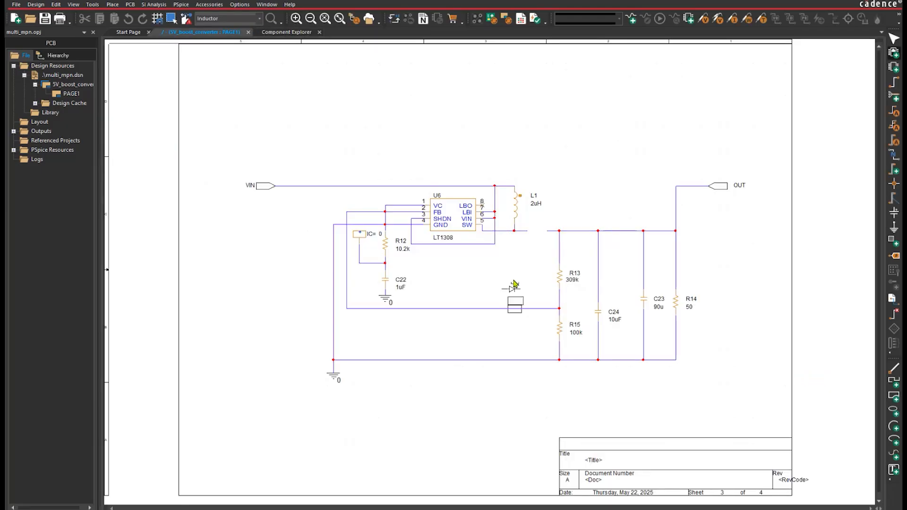
left_click(536, 226)
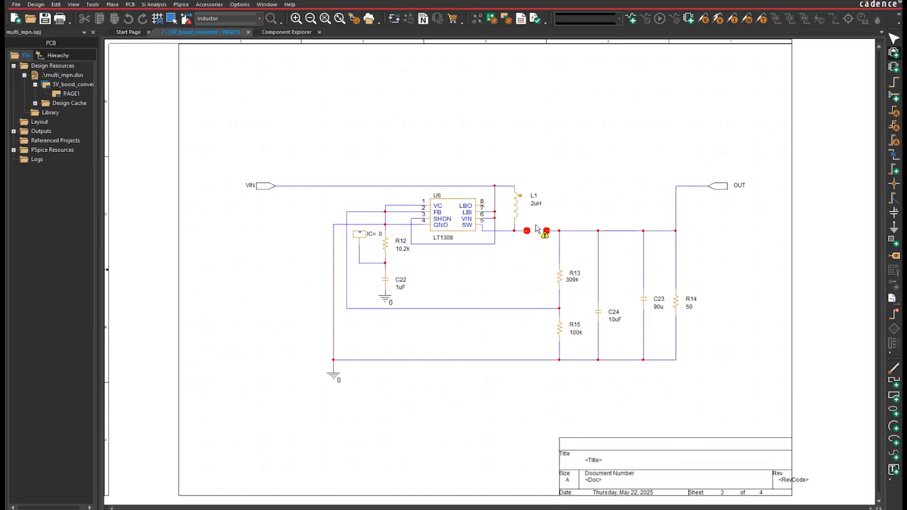
right_click(571, 185)
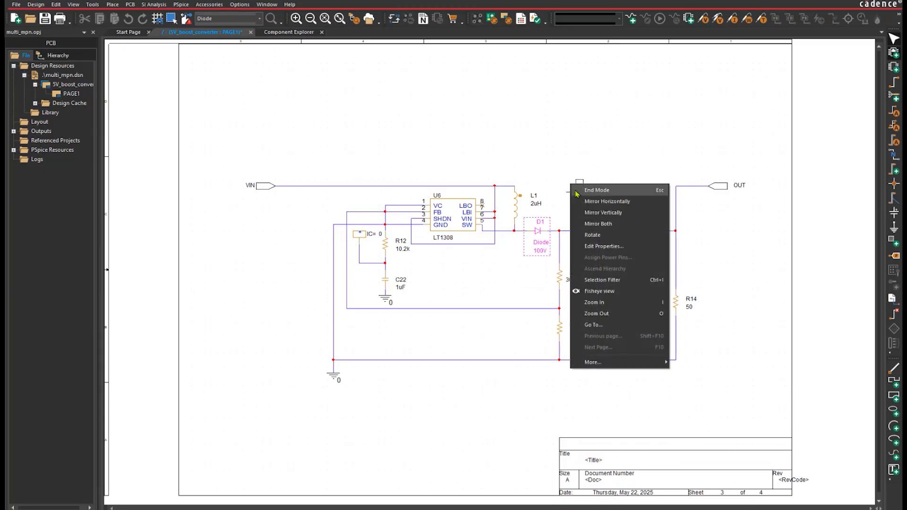
left_click(576, 191)
Generate the Live BOM for multi_mpn.dsn and display the part details and alternate parts of diode D1
left_click(62, 75)
left_click(93, 4)
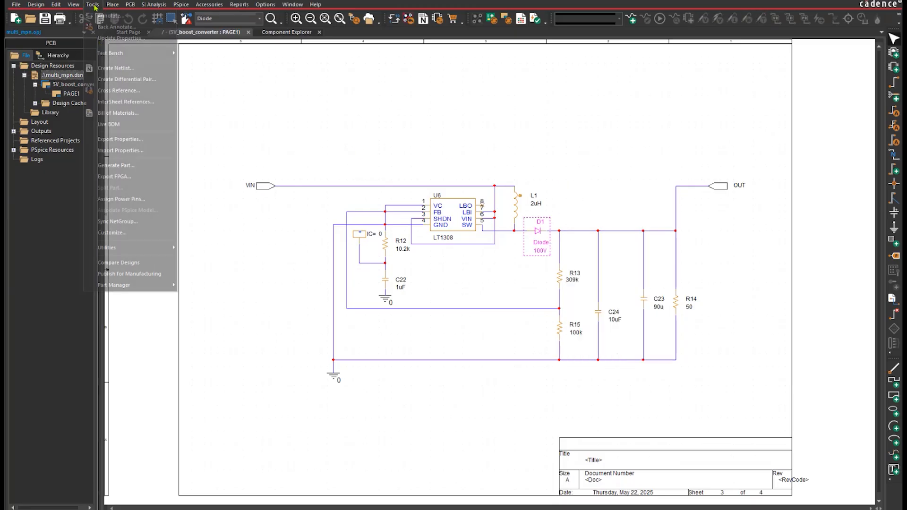
left_click(118, 124)
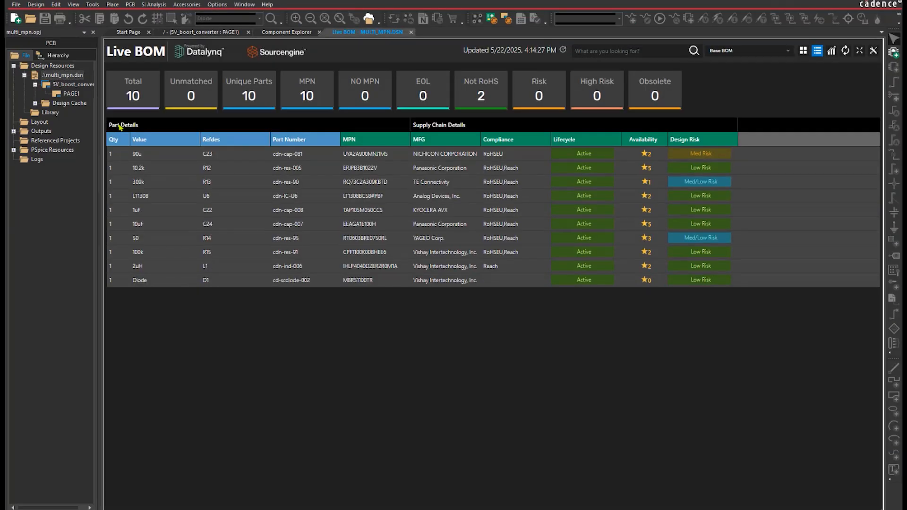
left_click(536, 285)
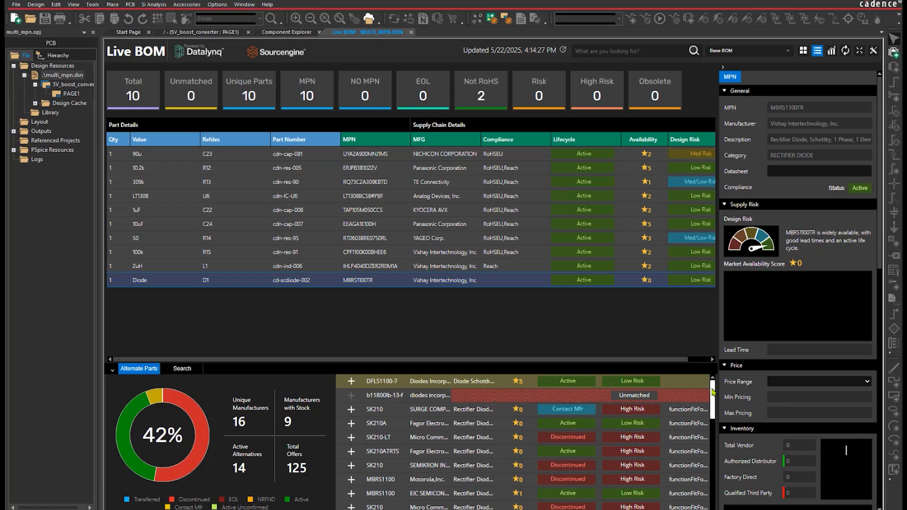
Replace D1's manufacturer part with the ONSEMI alternate MBRS1100T3G
left_click_drag(713, 391, 707, 494)
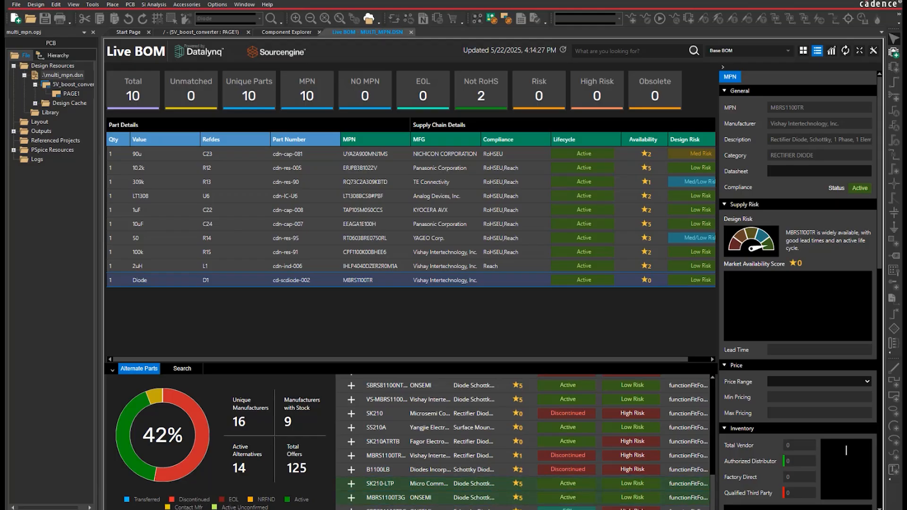
left_click(352, 499)
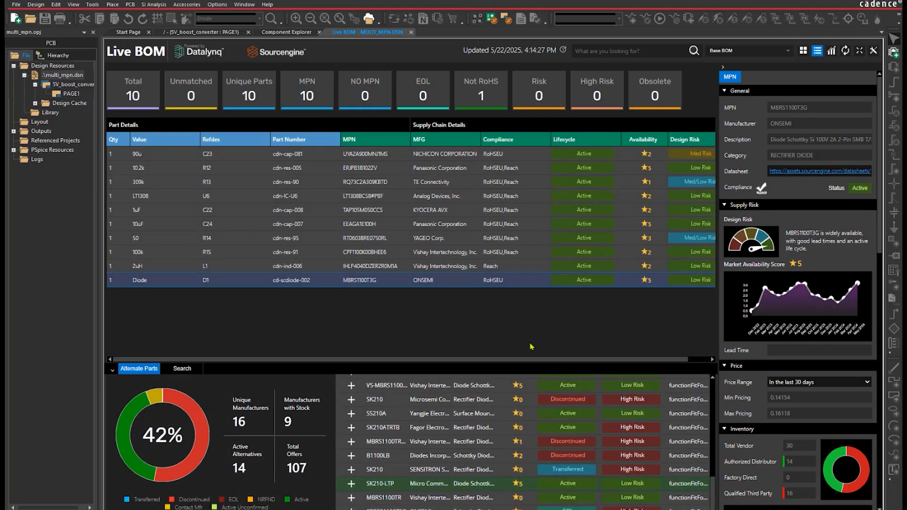
left_click_drag(711, 495, 712, 490)
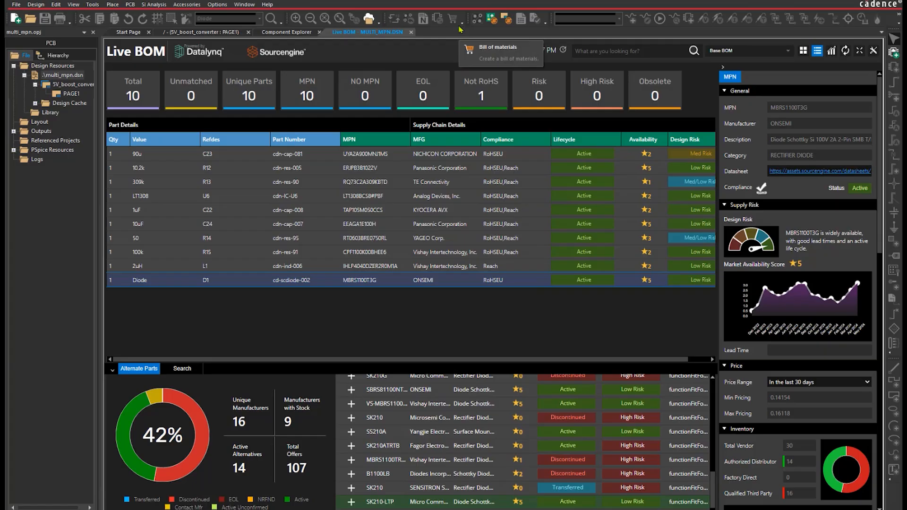
Return to the 5V_boost_converter schematic page and select the multi_mpn.dsn design
left_click(210, 31)
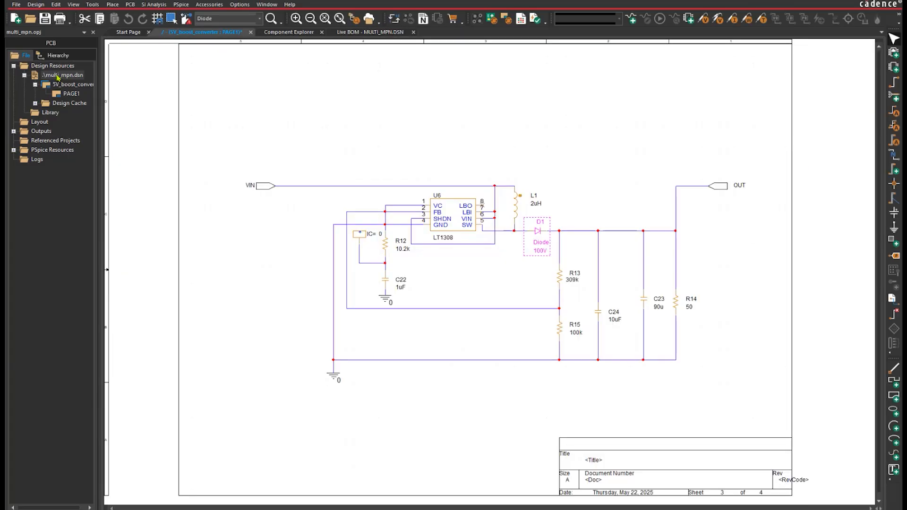
left_click(58, 76)
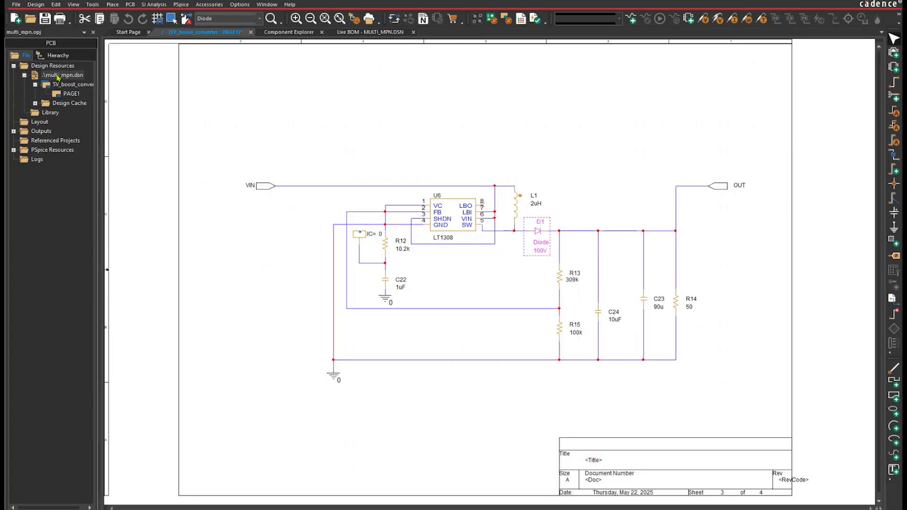